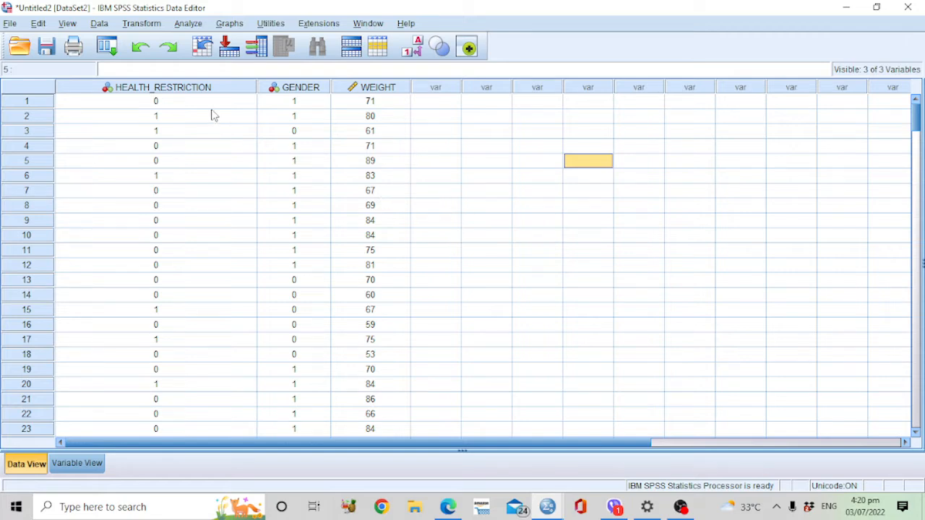
left_click(195, 23)
mouse_move(229, 23)
mouse_move(188, 23)
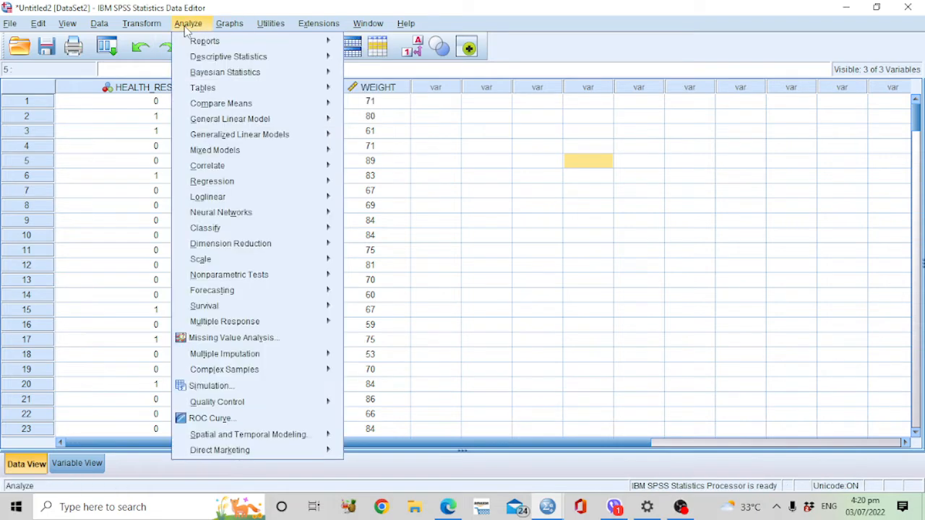
mouse_move(207, 106)
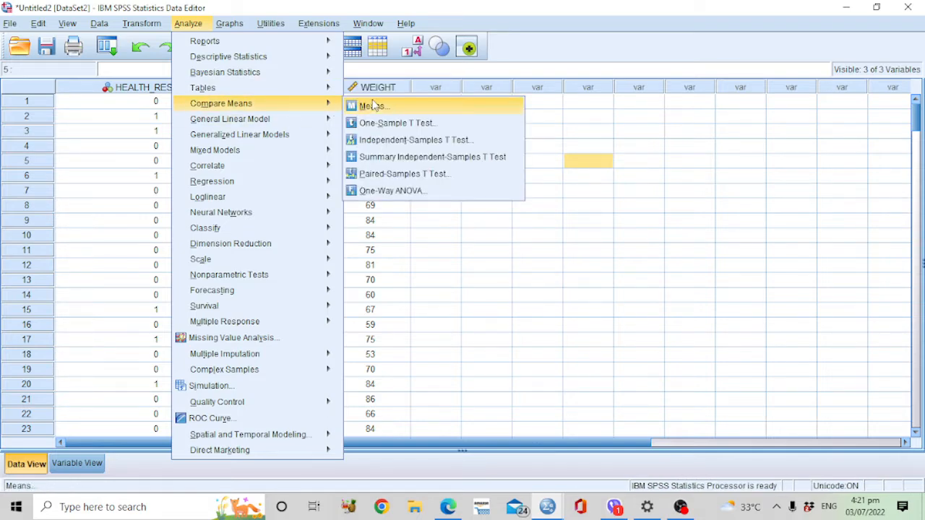
left_click(470, 142)
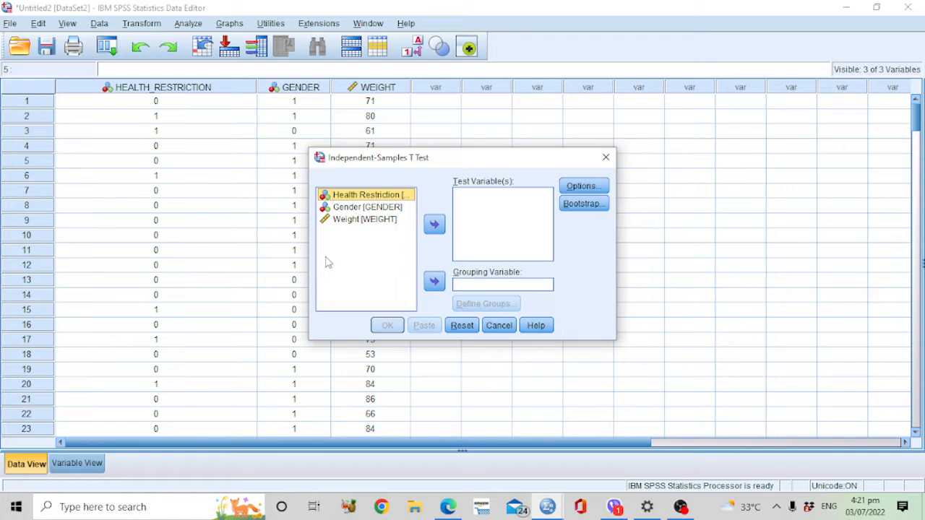
left_click(354, 221)
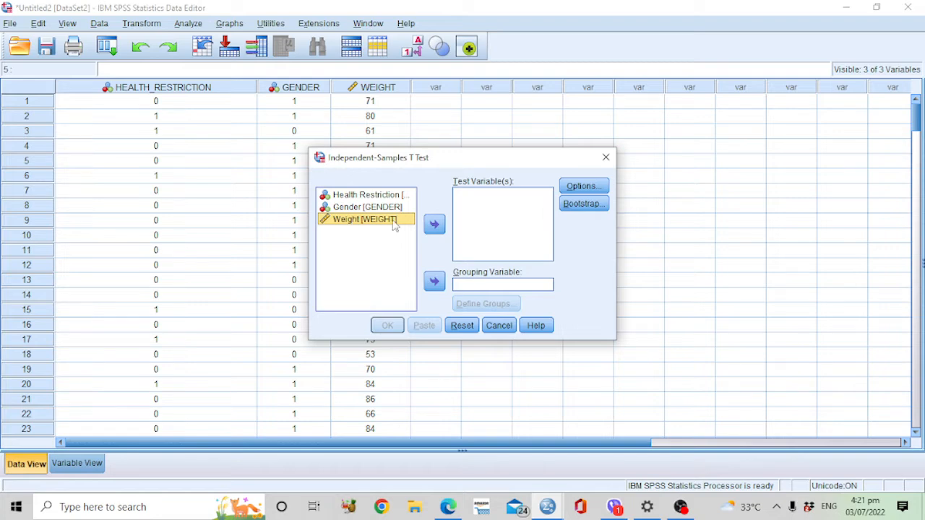
left_click(435, 224)
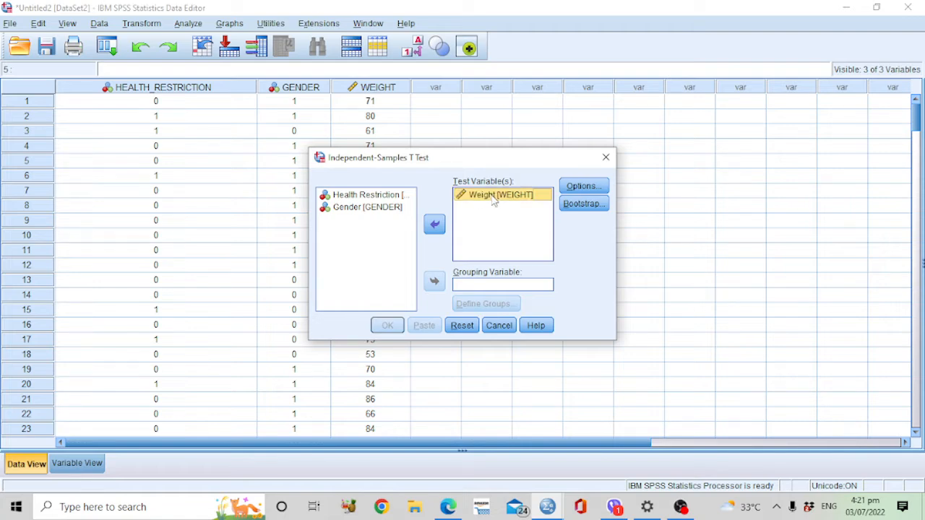
left_click(375, 208)
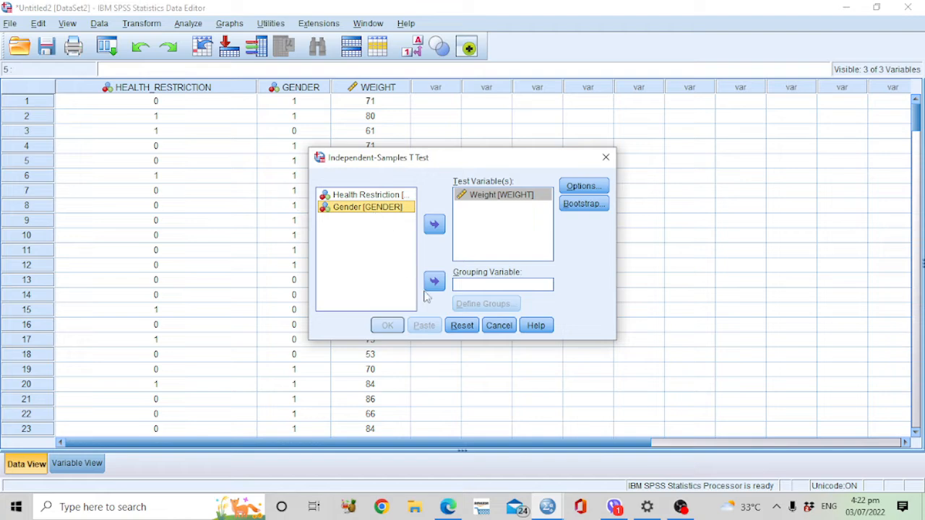
left_click(434, 283)
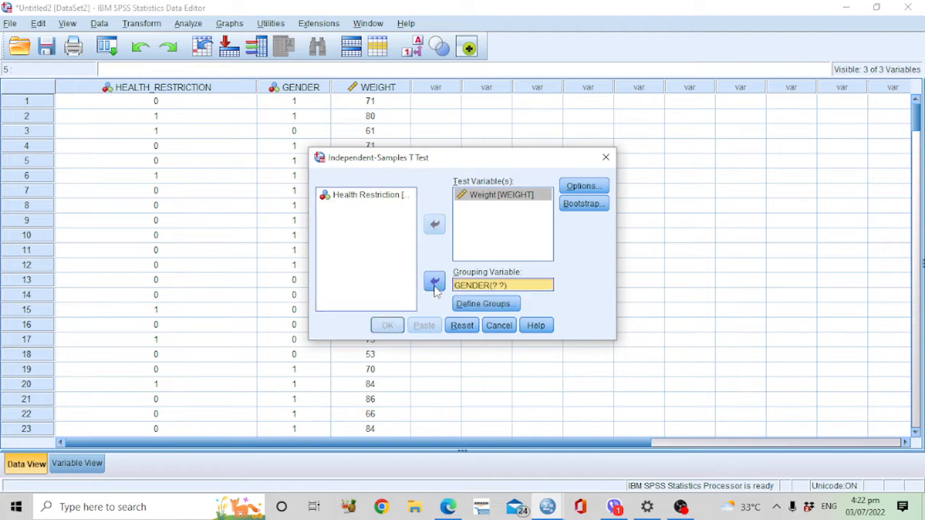
left_click(473, 307)
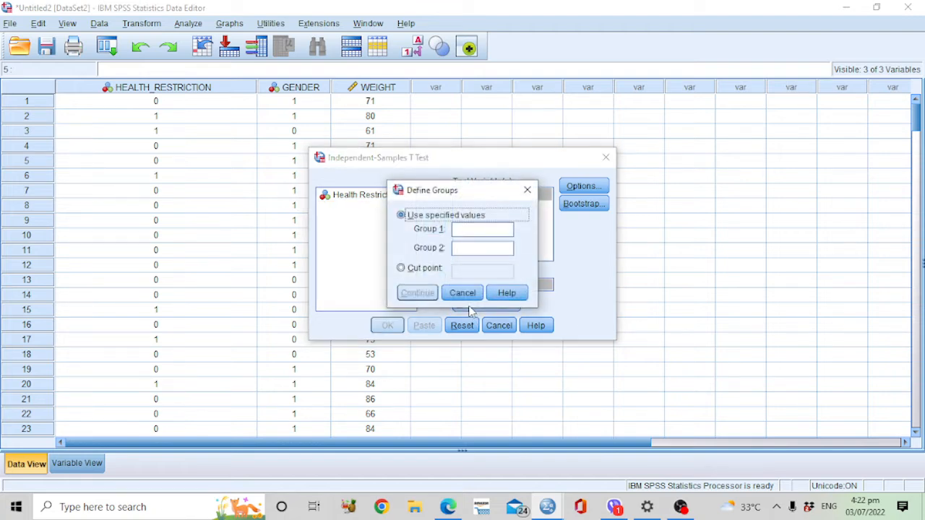
left_click(466, 231)
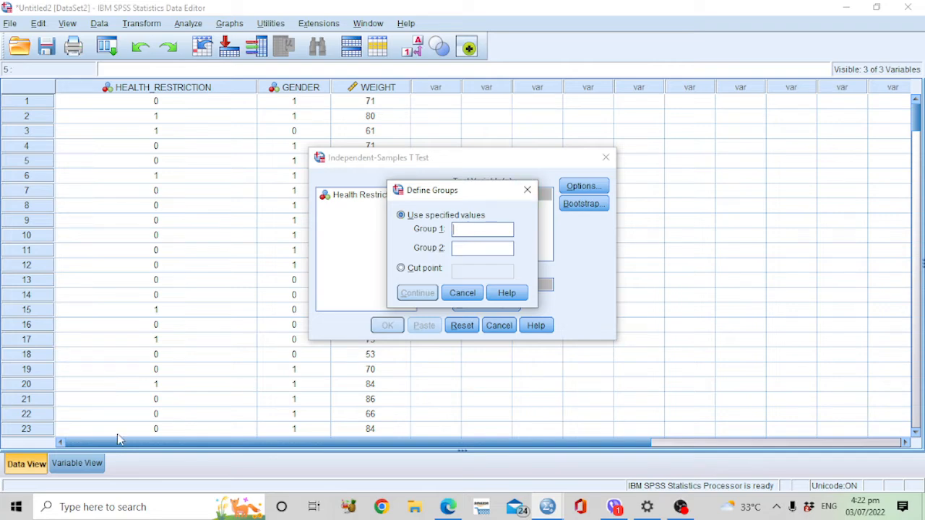
left_click(528, 190)
left_click(461, 325)
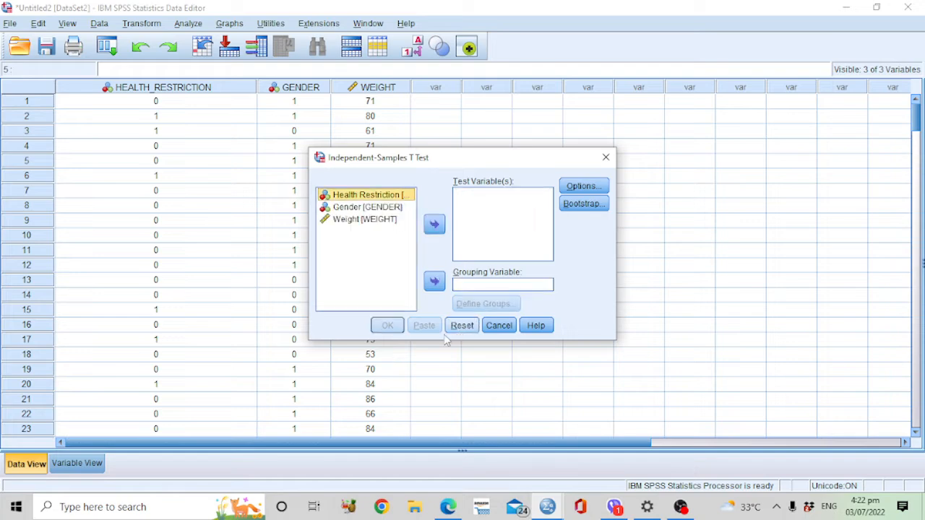
left_click(501, 327)
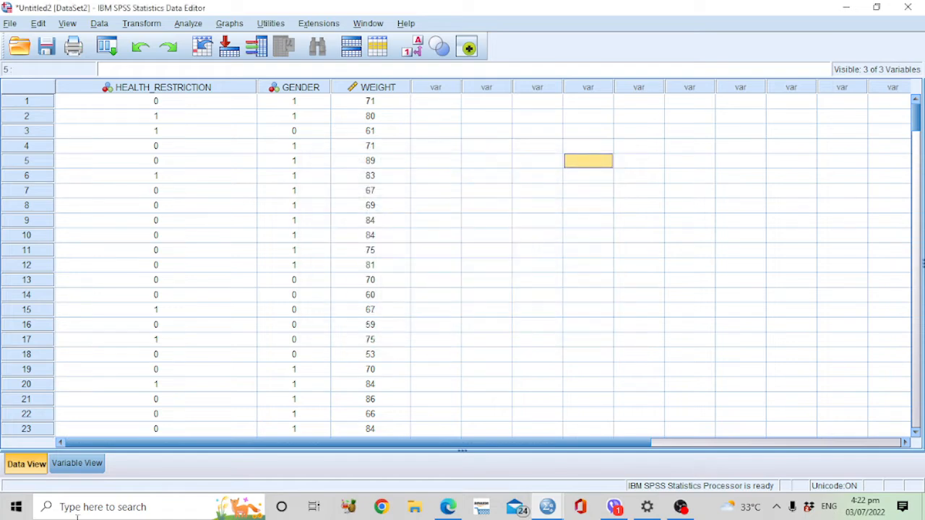
Step: Check the value labels defined for the Health Restriction and Gender variables, then return to the data
left_click(76, 463)
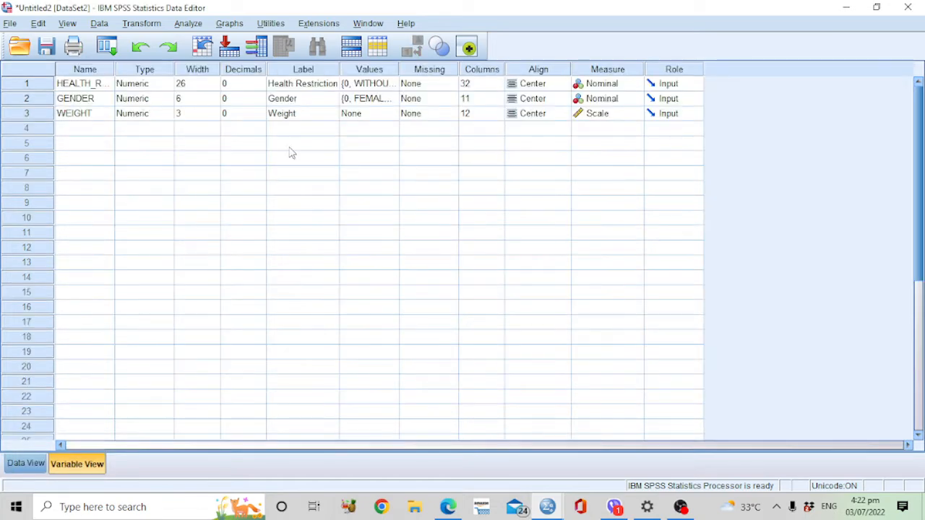
left_click(378, 83)
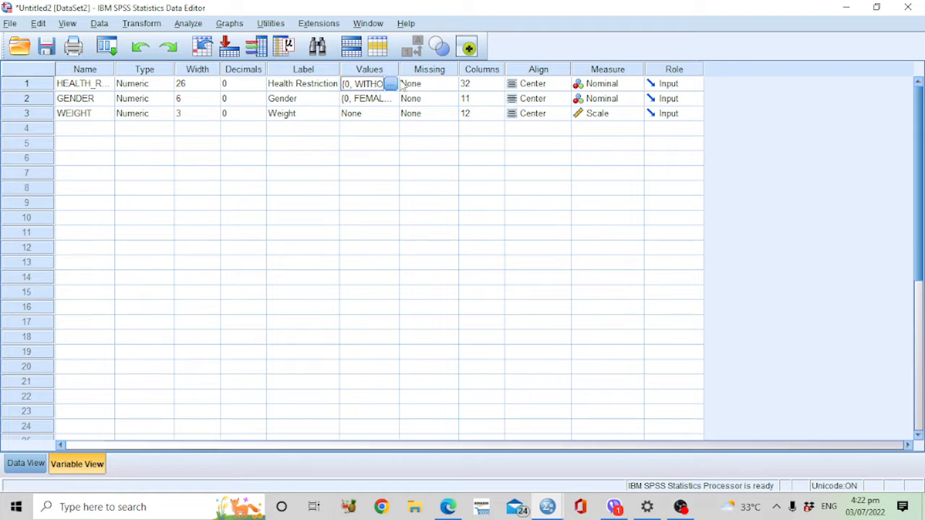
left_click(390, 83)
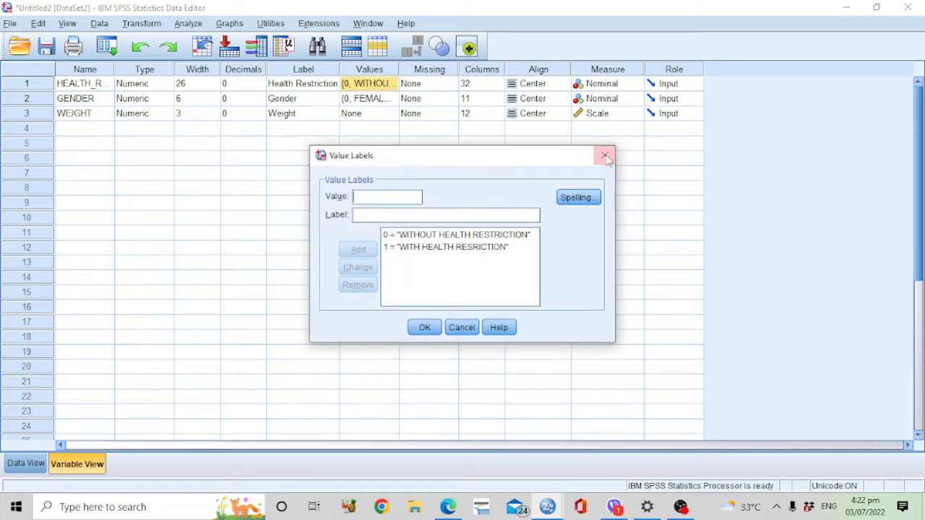
left_click(605, 157)
left_click(370, 101)
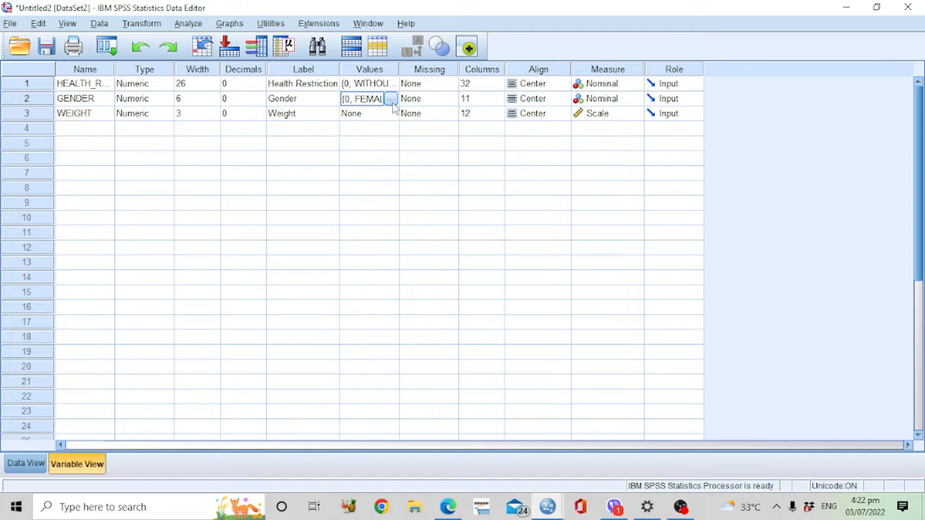
left_click(390, 99)
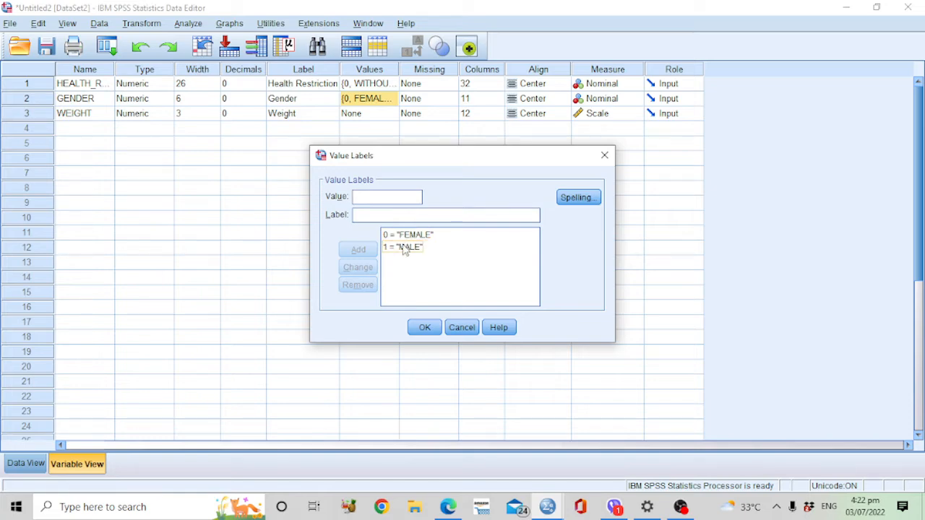
left_click(603, 158)
left_click(370, 88)
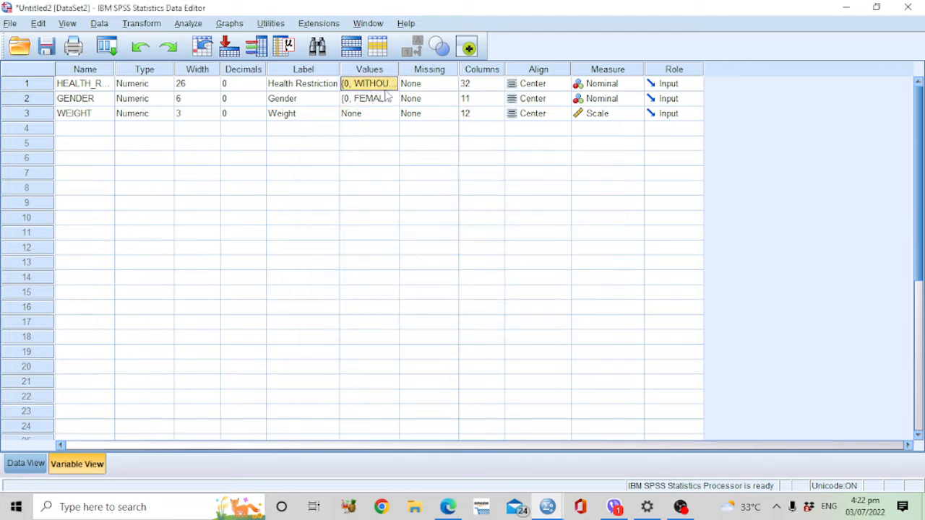
left_click(390, 84)
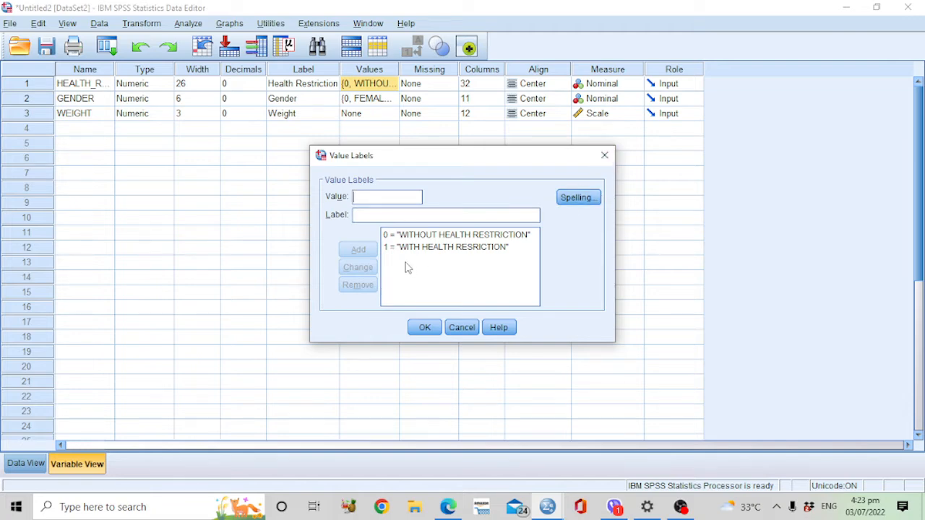
left_click(604, 156)
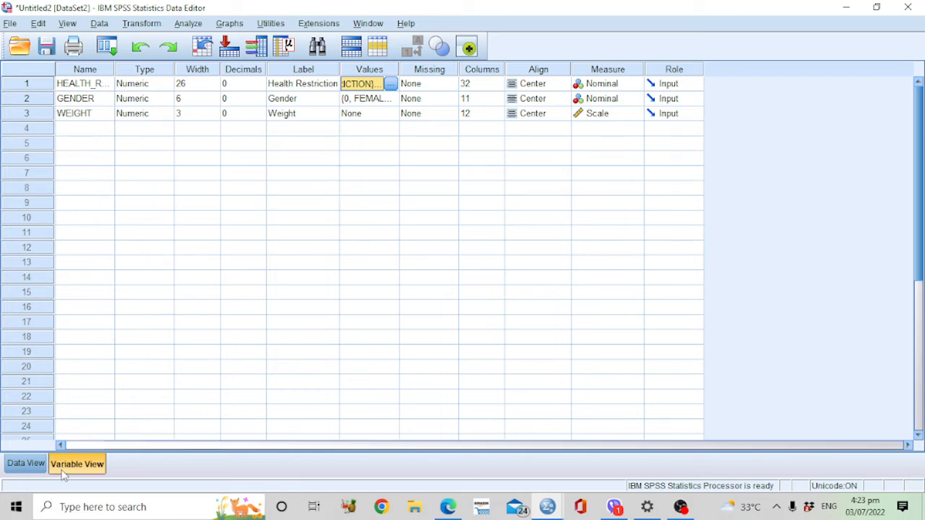
left_click(26, 463)
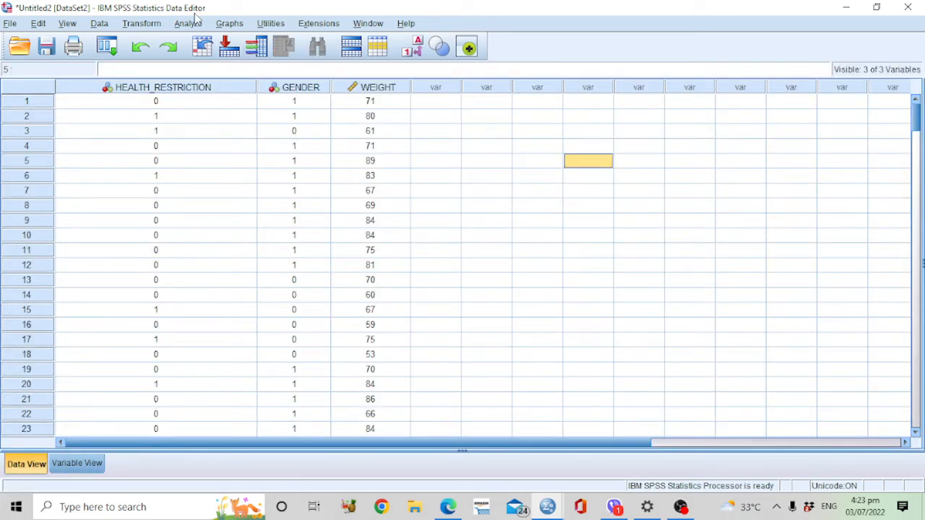
Step: Set up an Independent-Samples T Test with Weight as the test variable and Gender as the grouping variable
left_click(188, 23)
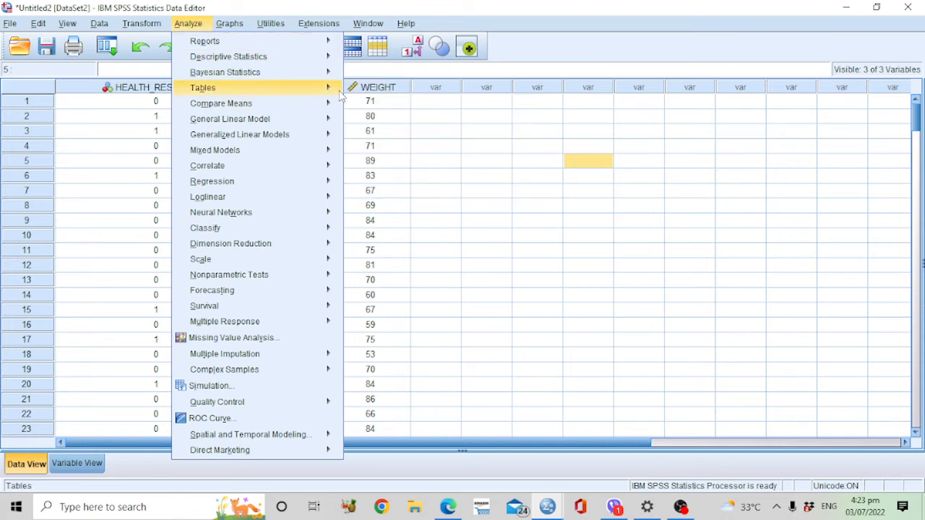
mouse_move(325, 107)
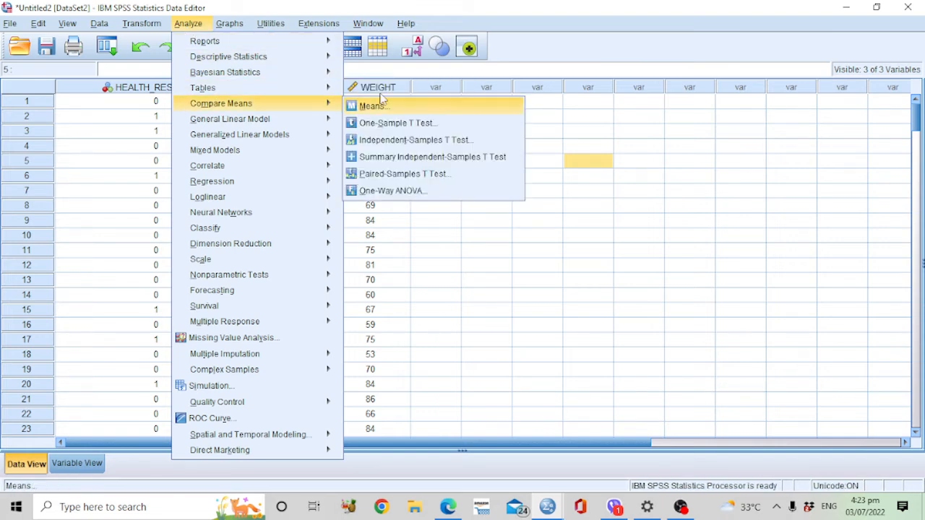
left_click(479, 141)
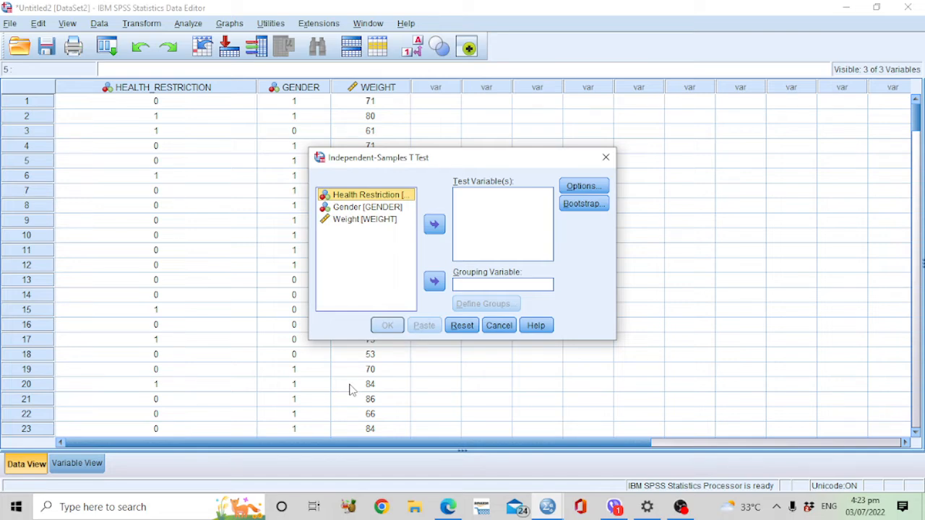
left_click(378, 208)
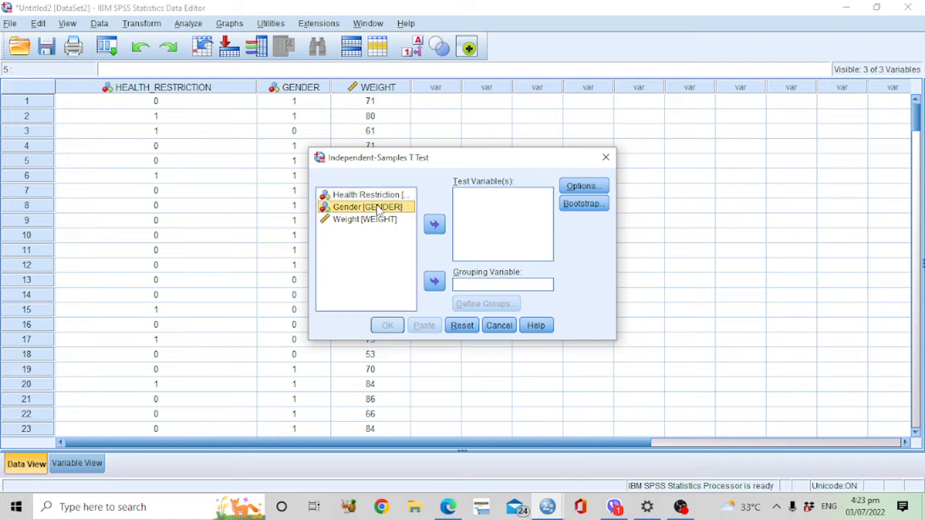
left_click(434, 227)
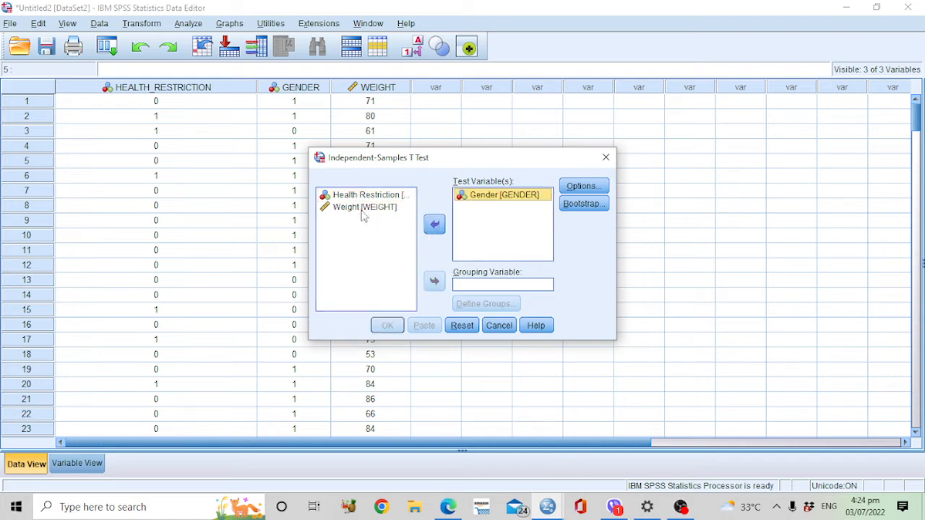
left_click(434, 226)
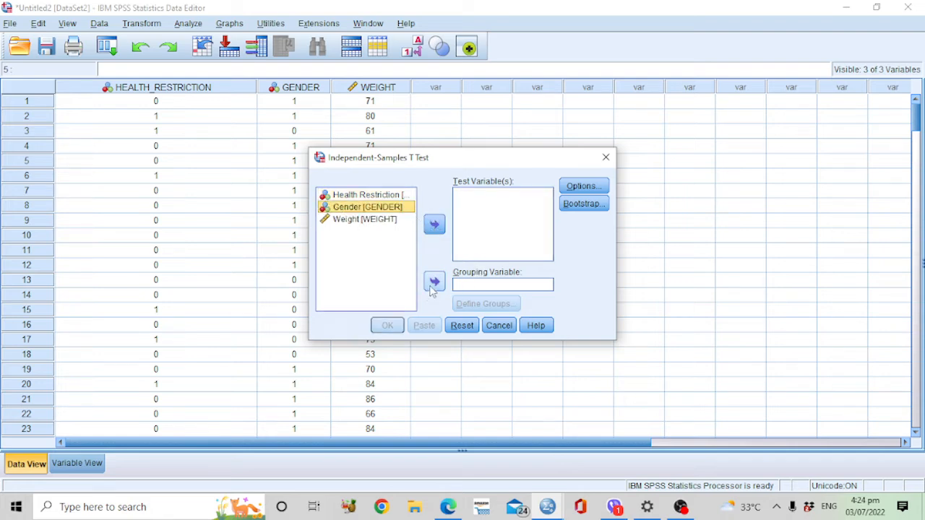
left_click(434, 282)
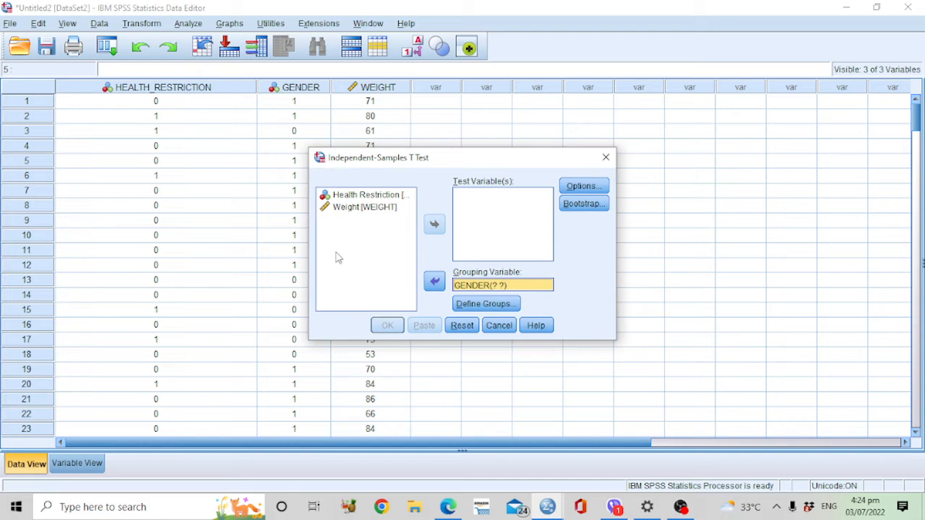
left_click(358, 207)
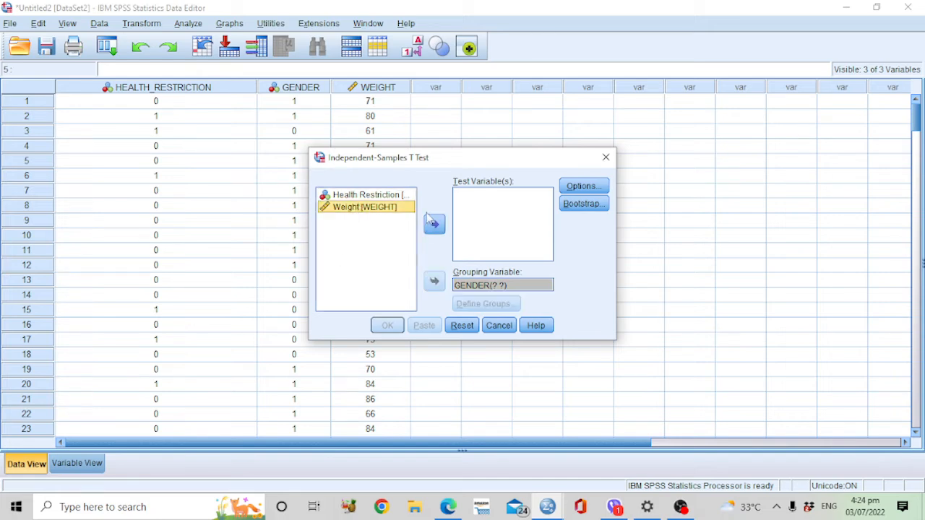
left_click(434, 224)
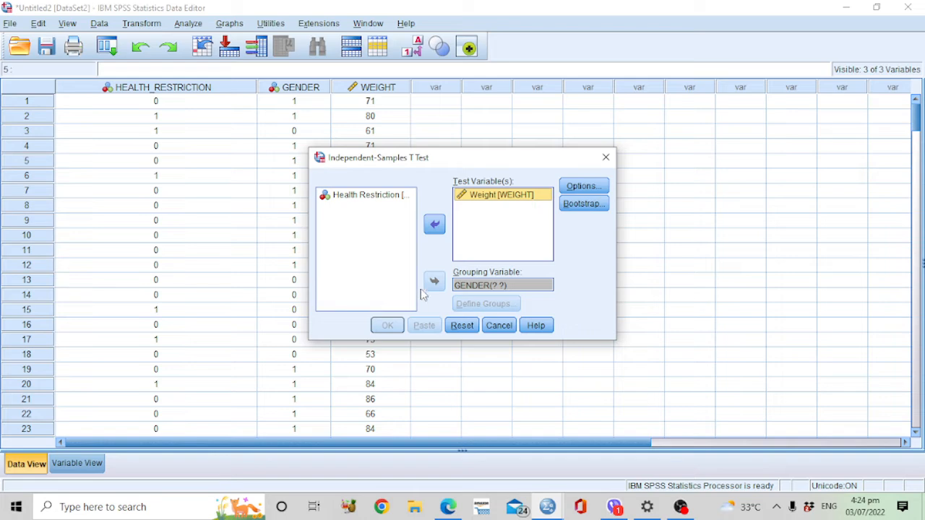
Step: Define Gender's Group 1 as 0 and Group 2 as 1, and accept the test options with a 95% confidence interval
left_click(470, 288)
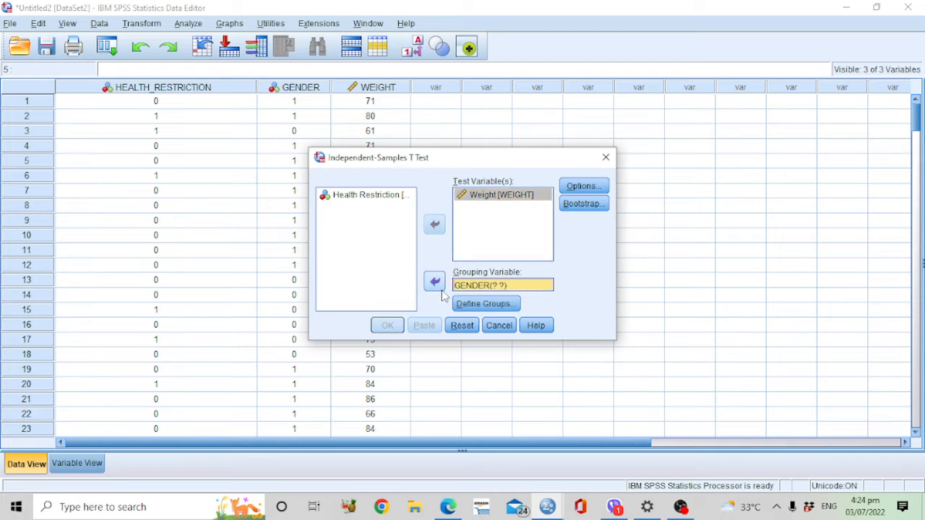
left_click(477, 305)
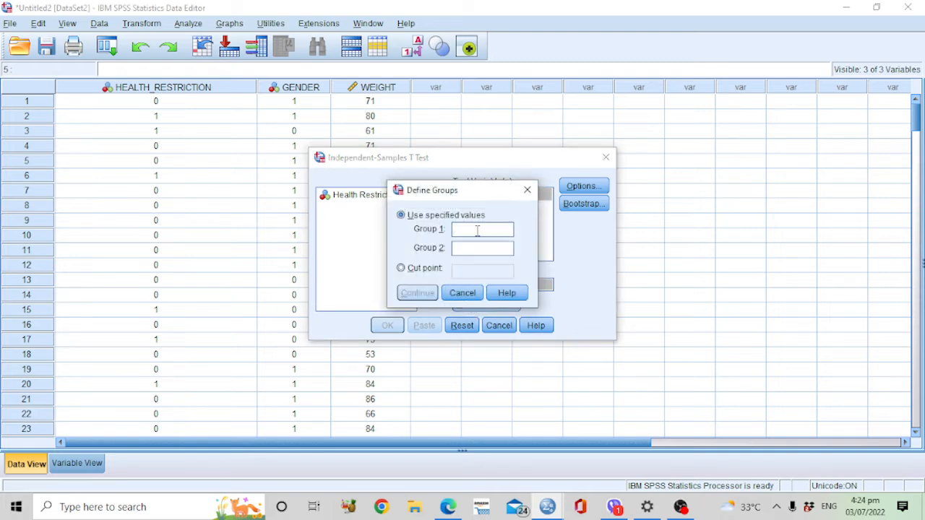
type("0")
left_click(478, 251)
type("1")
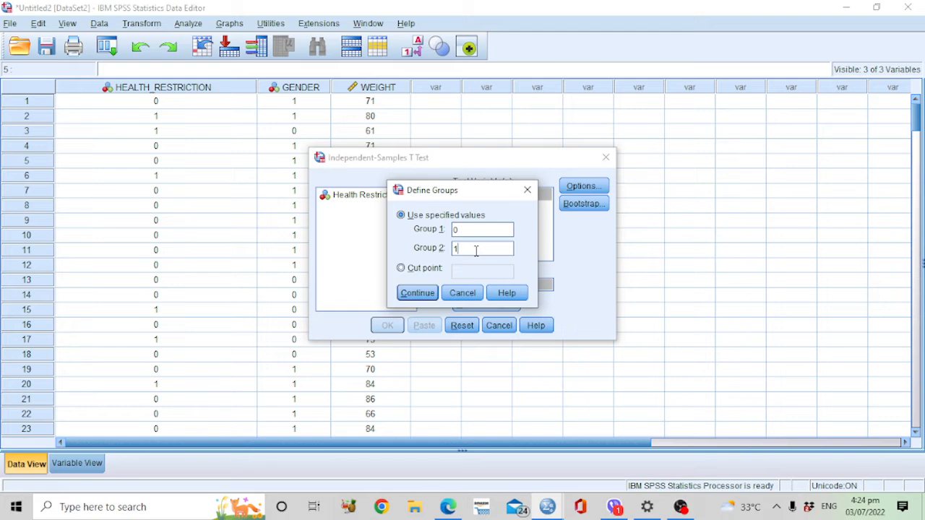
left_click(413, 294)
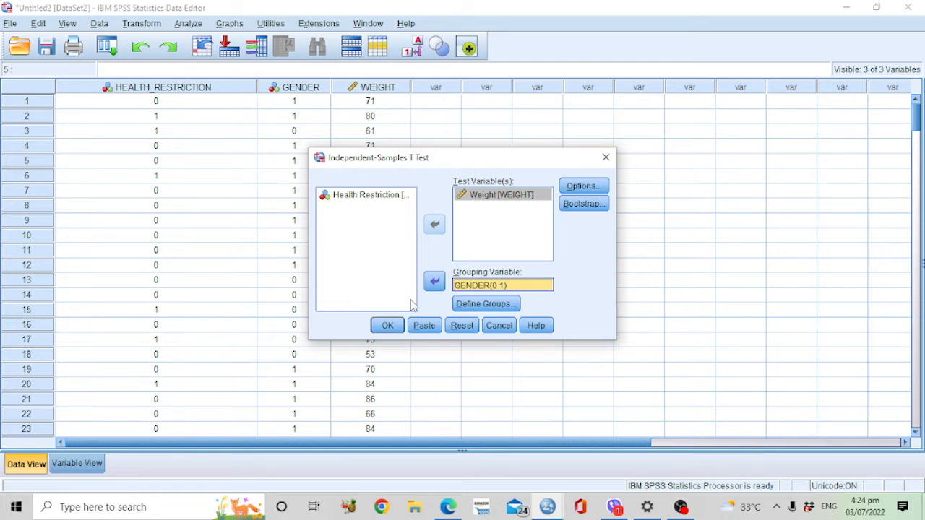
left_click(584, 187)
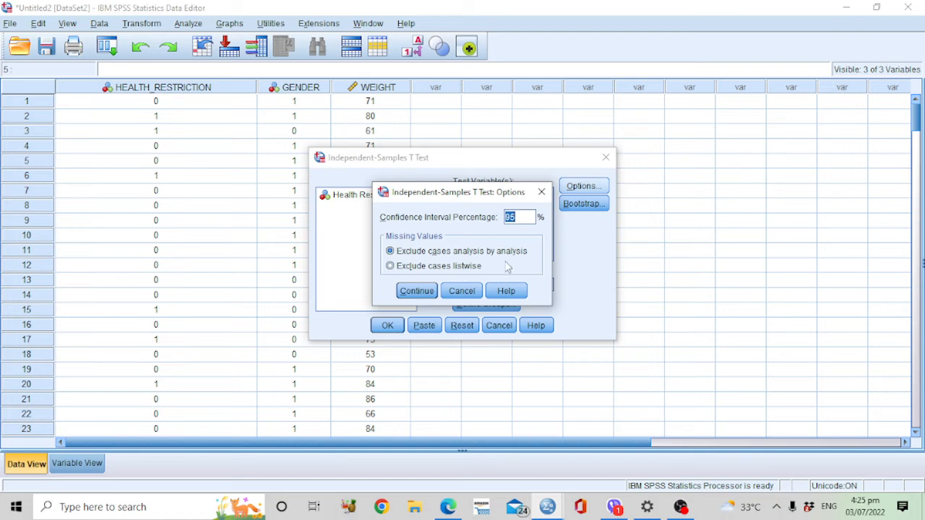
left_click(417, 290)
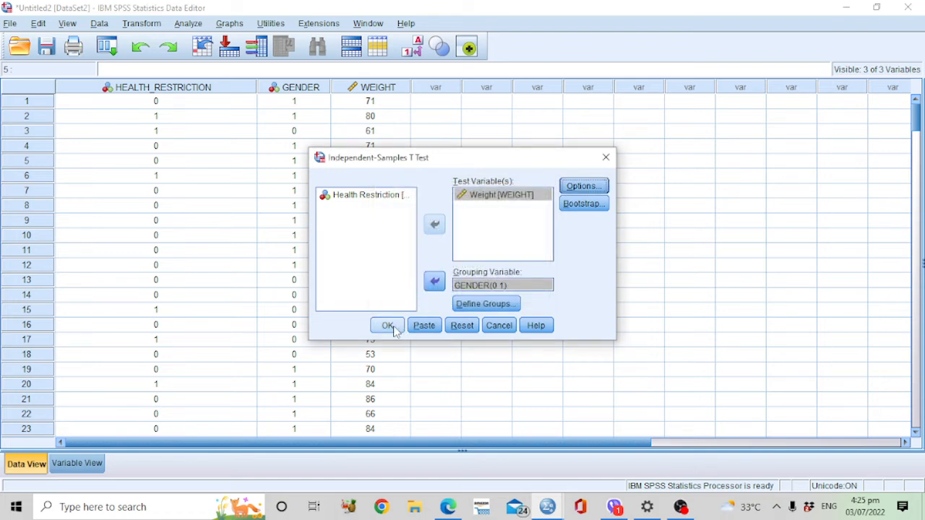
Step: Run the Independent-Samples T Test on Weight with the Gender groups 0 and 1 to produce the output tables
left_click(502, 200)
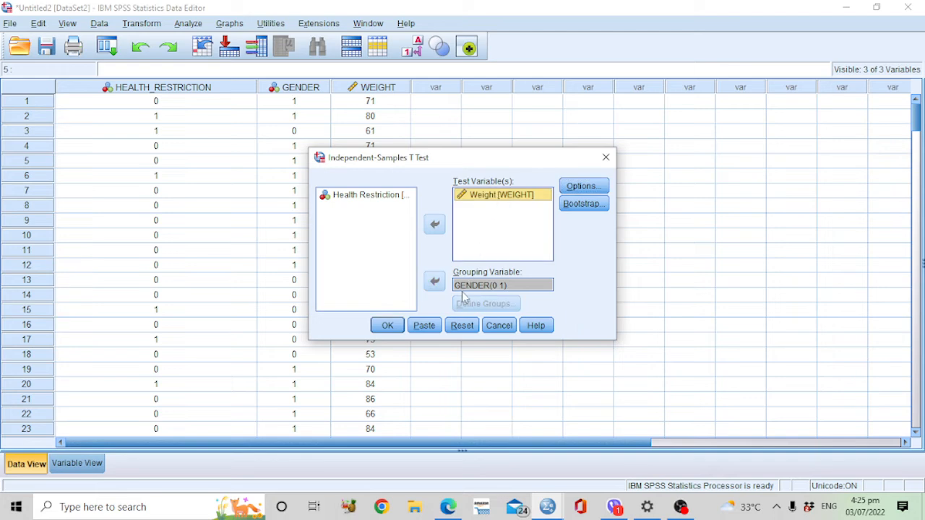
left_click(385, 327)
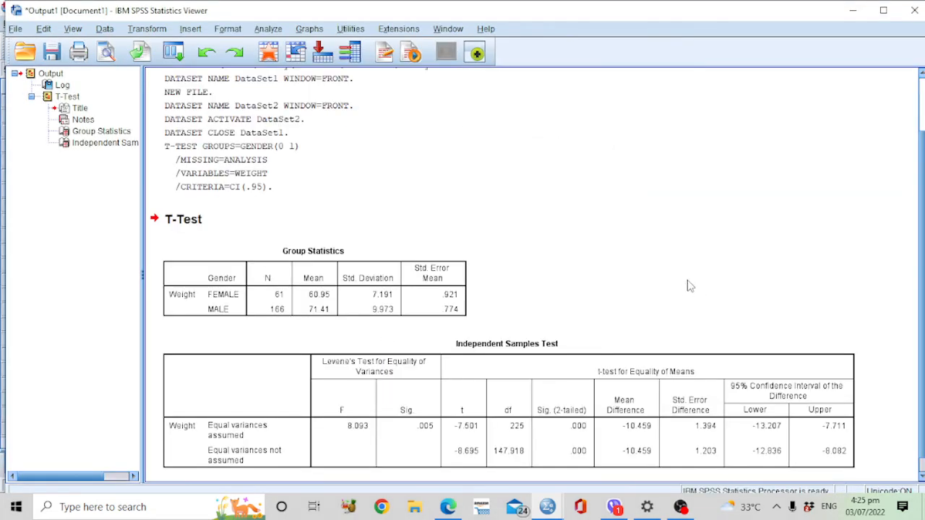
scroll(690, 286, "down", 1)
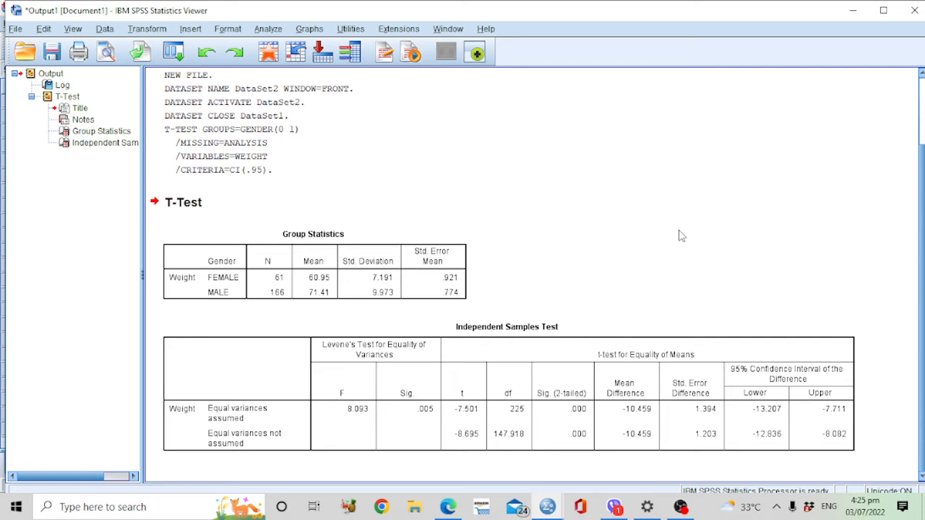
Step: Examine the Group Statistics table and the Independent Samples Test table, including significance, mean difference and the 95% confidence interval
left_click(330, 287)
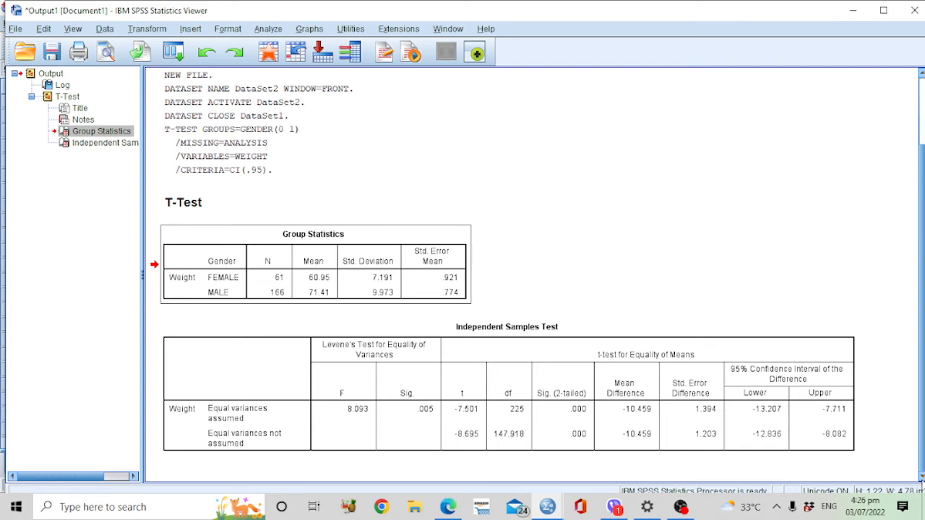
left_click(641, 383)
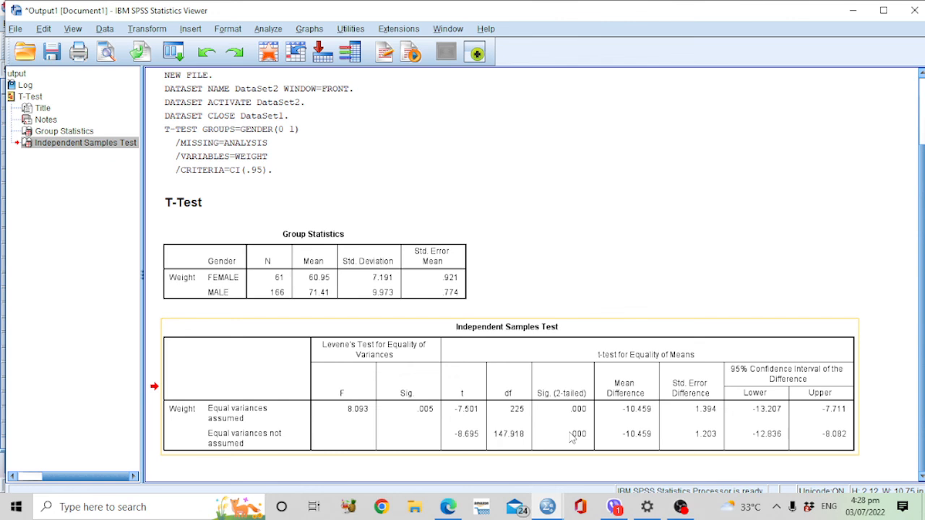
left_click(883, 429)
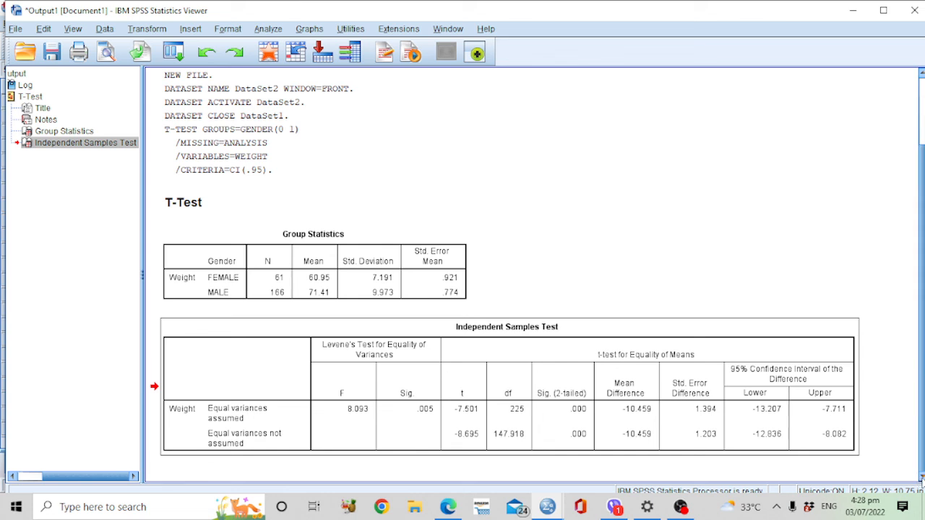
left_click(717, 403)
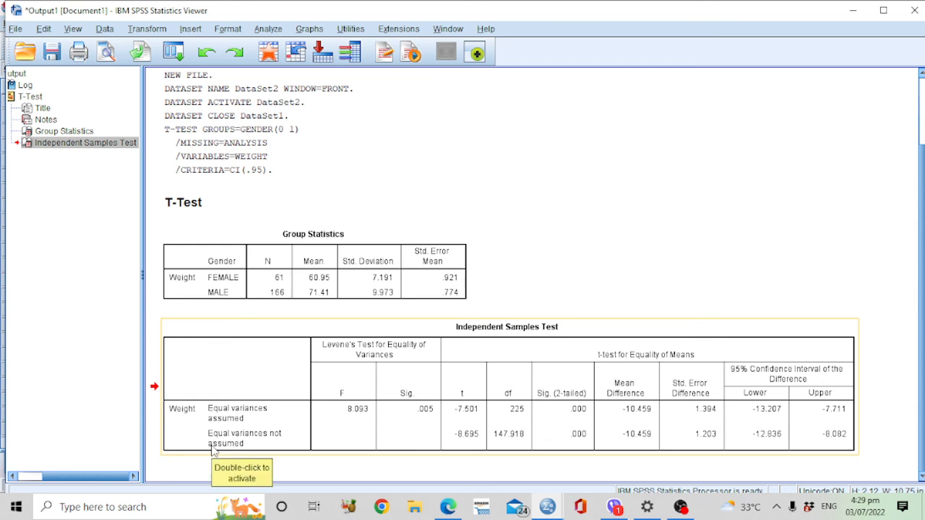
left_click(627, 411)
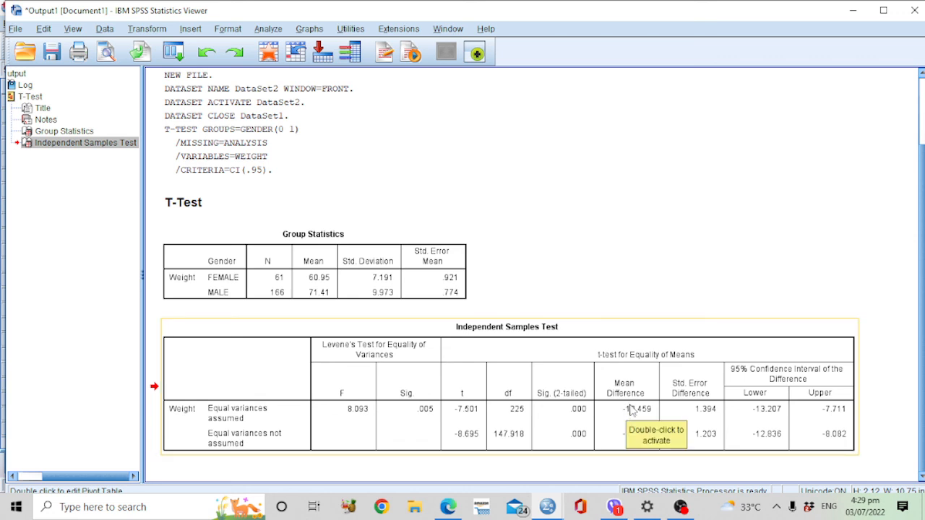
left_click(747, 287)
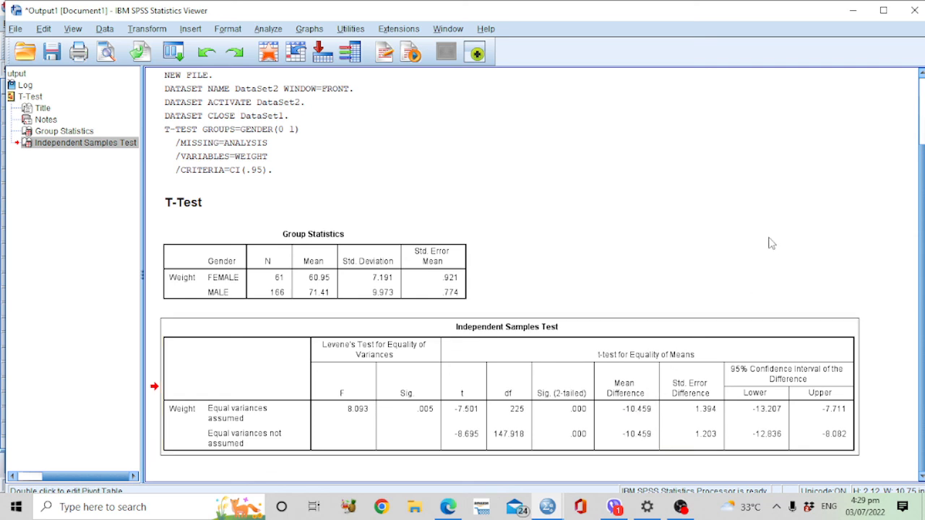